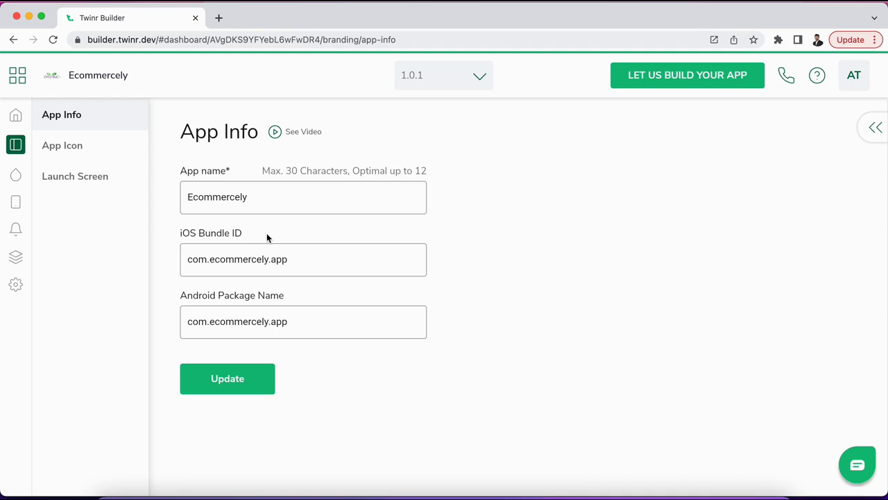
# Load developer.apple.com in a new browser tab.
pyautogui.hotkey('ctrl', 't')
pyautogui.write('deve')
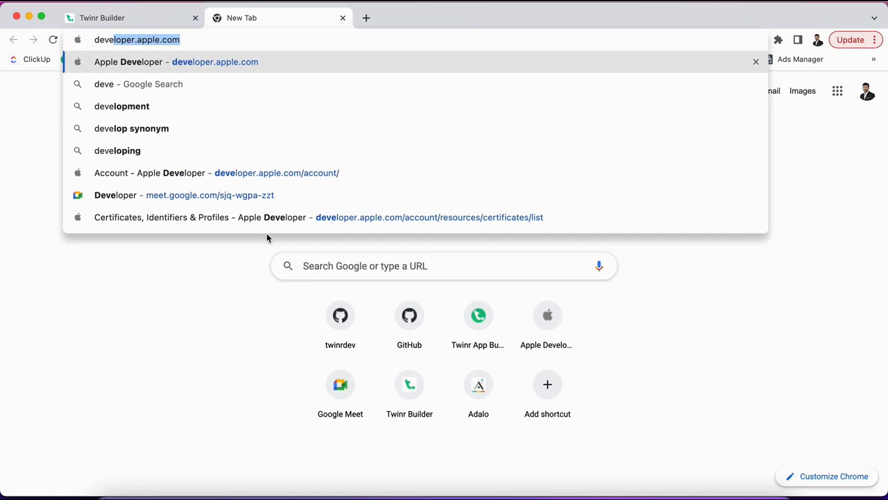
pyautogui.press('Right')
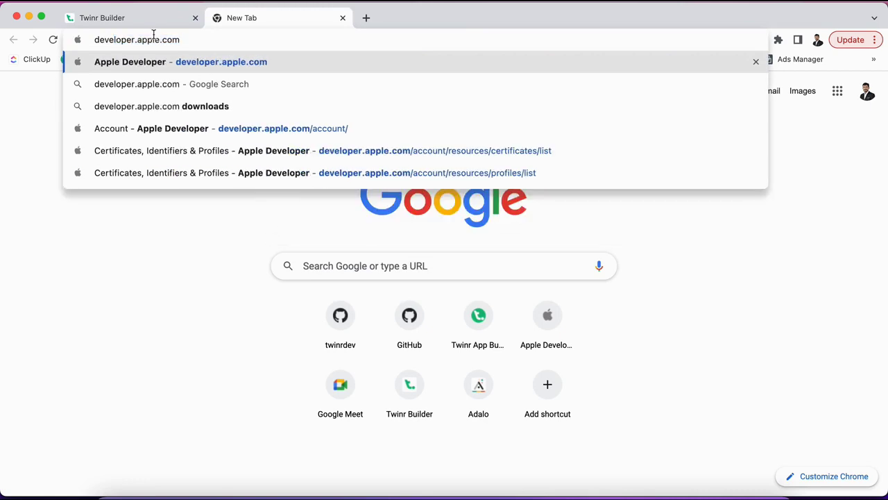
pyautogui.press('Return')
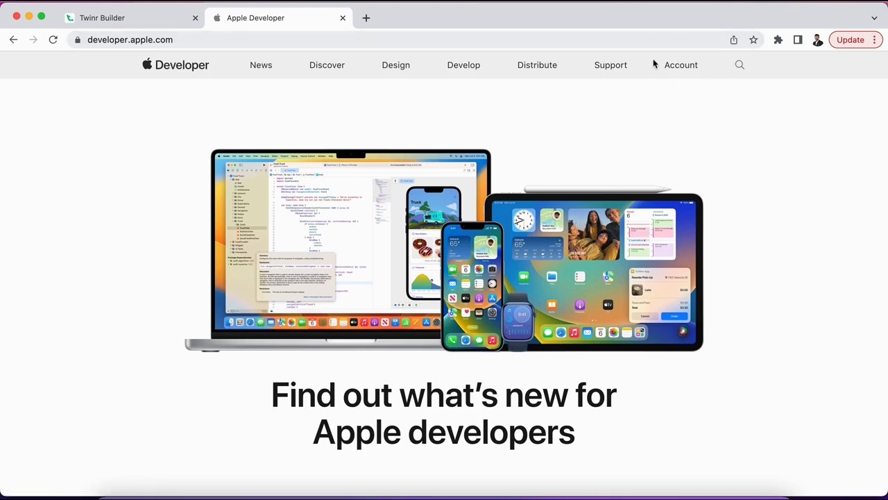
# Go to Account > Certificates, IDs & Profiles and show the Identifiers list.
pyautogui.click(687, 70)
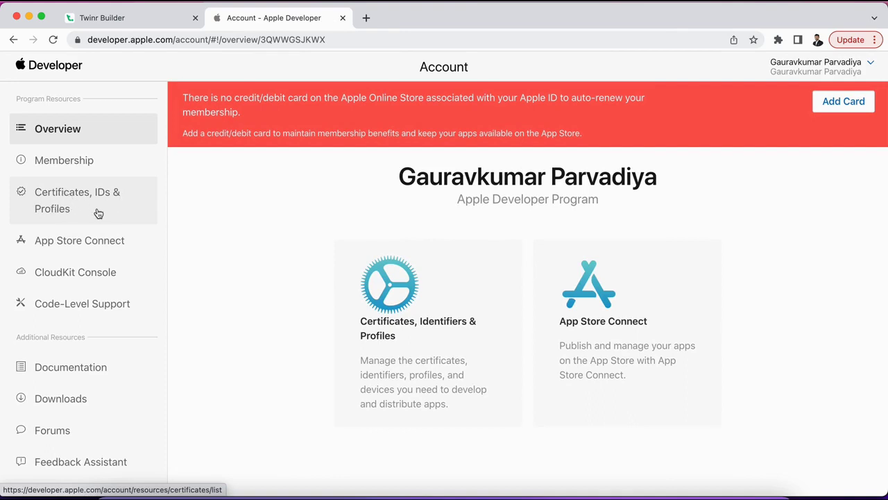
pyautogui.click(99, 213)
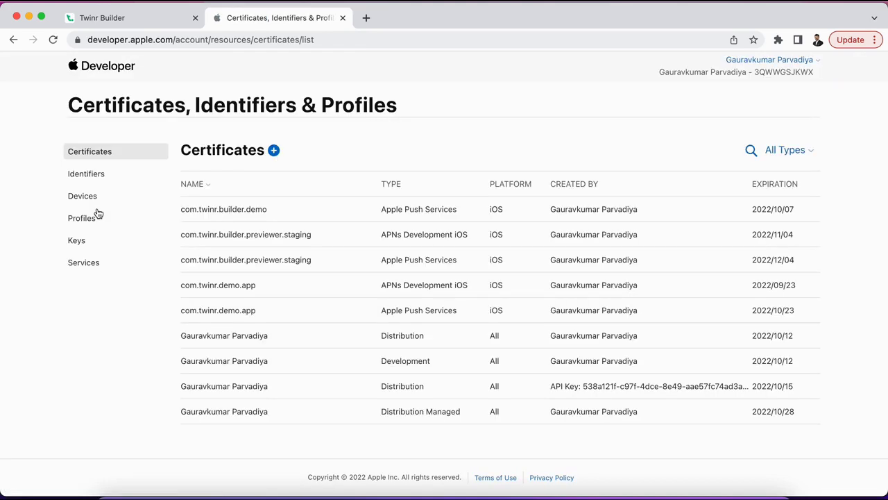
pyautogui.click(89, 180)
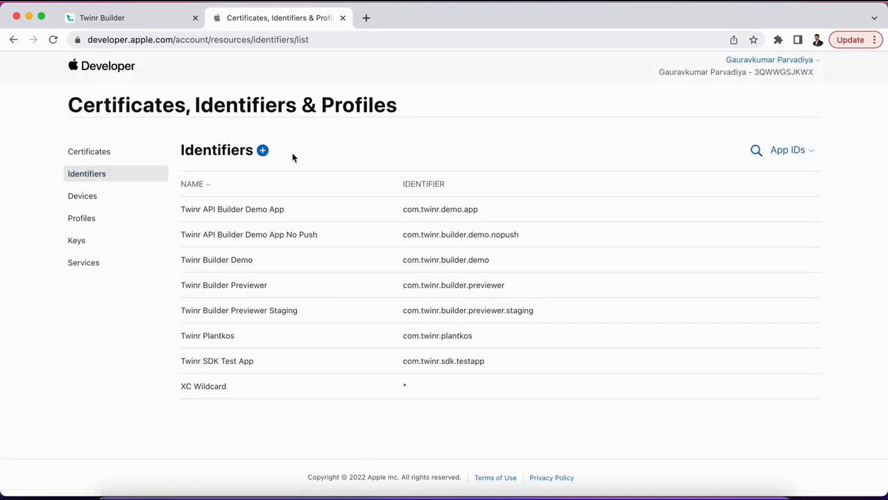
# Add a new identifier of kind App IDs with type App.
pyautogui.click(262, 150)
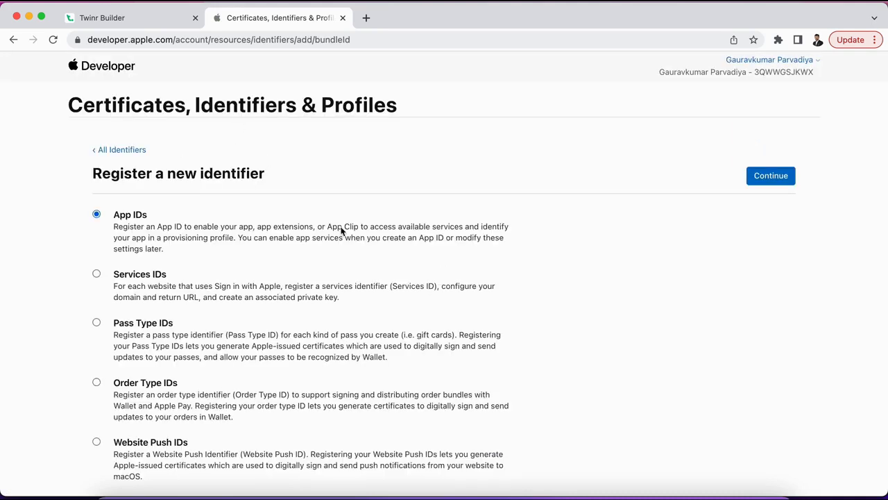
pyautogui.scroll(-8, 341, 231)
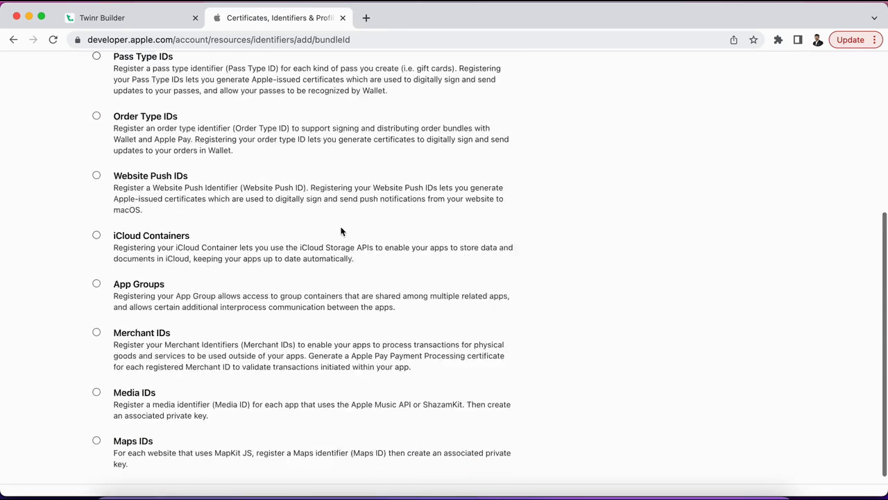
pyautogui.scroll(8, 341, 231)
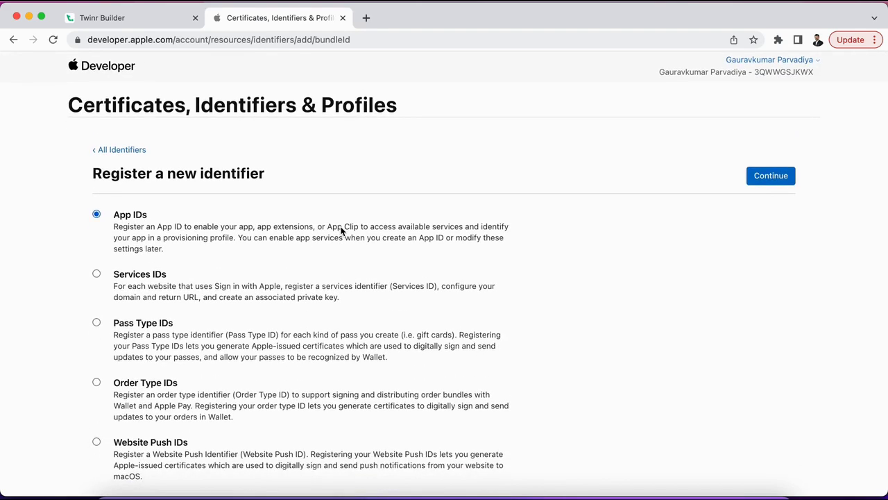
pyautogui.click(147, 229)
pyautogui.click(771, 176)
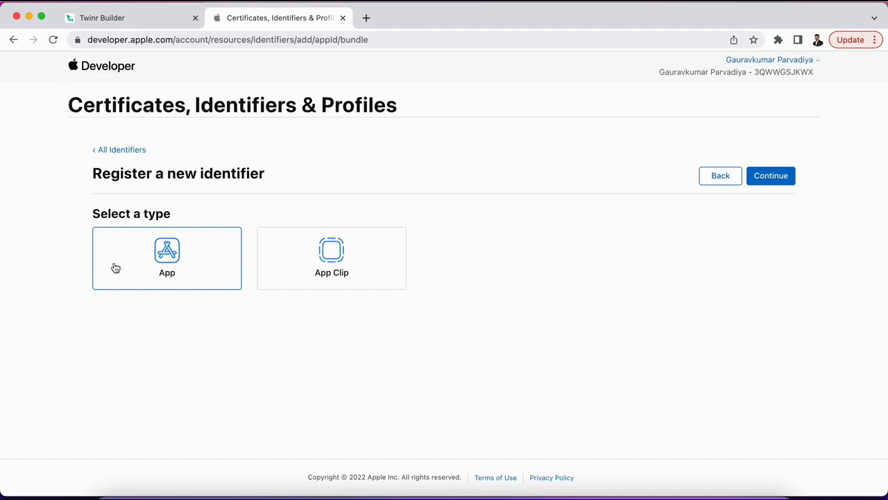
pyautogui.click(189, 276)
# Enter 'Twinr Demo ID' as the App ID description.
pyautogui.click(759, 177)
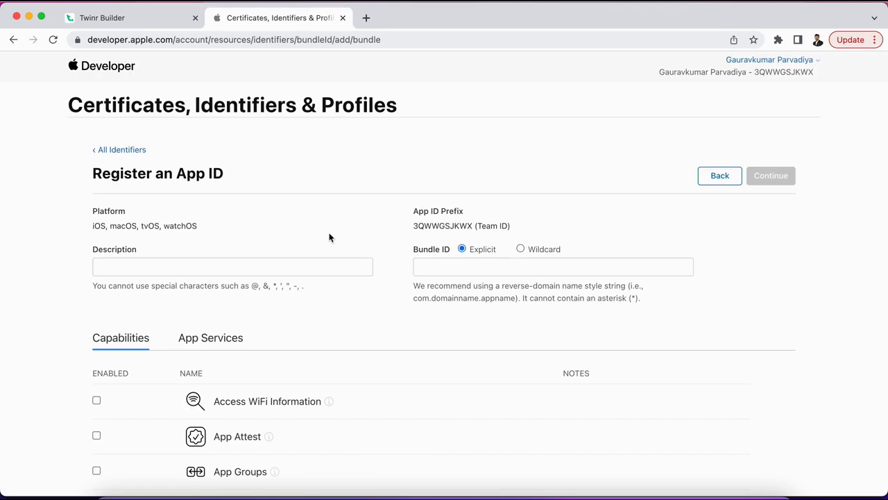
pyautogui.scroll(-2, 329, 237)
pyautogui.scroll(2, 329, 236)
pyautogui.scroll(-2, 399, 240)
pyautogui.scroll(2, 396, 240)
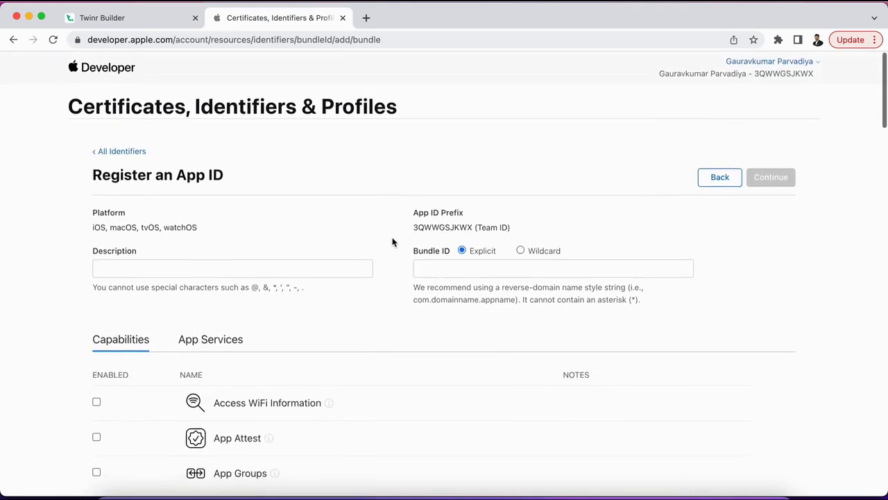
pyautogui.click(205, 270)
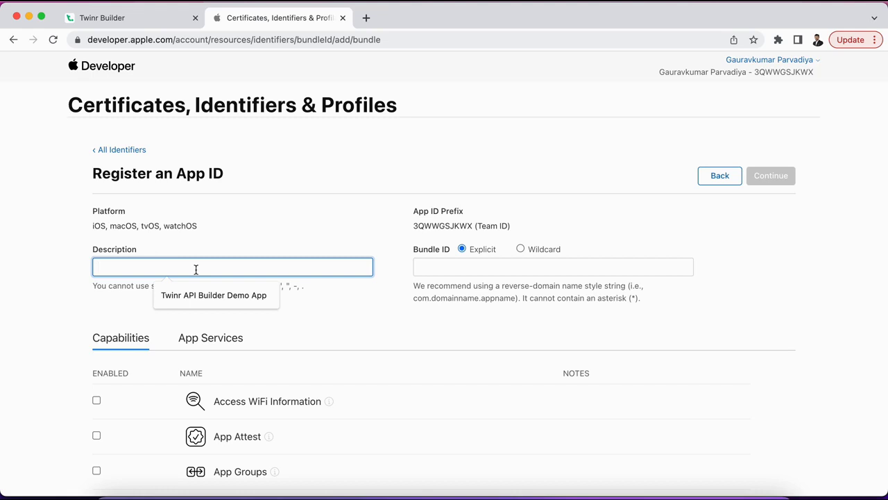
pyautogui.write('Twinr Demo ID')
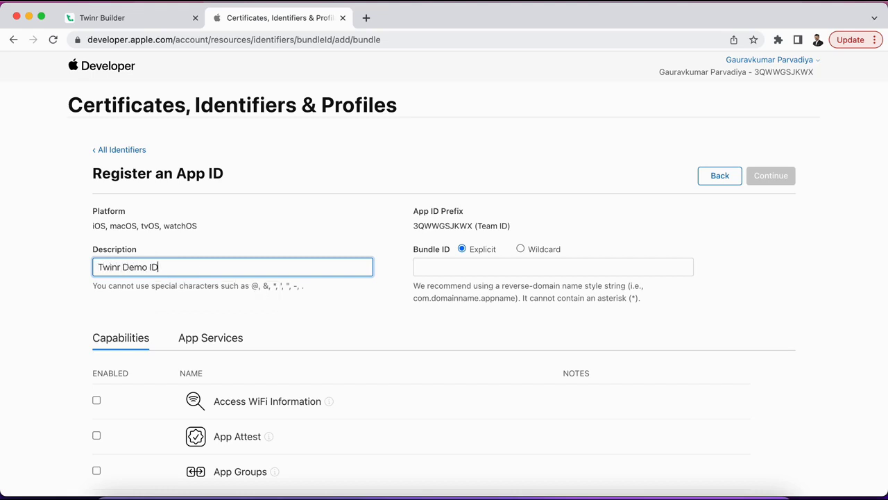
pyautogui.click(433, 268)
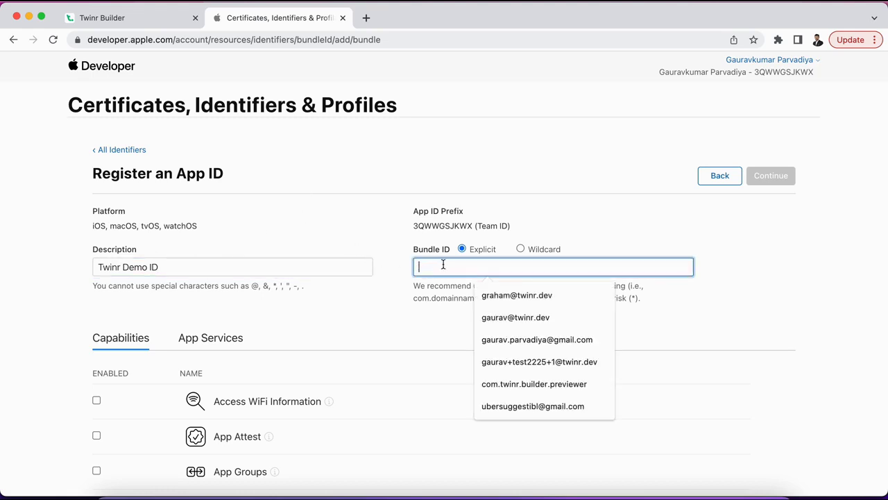
pyautogui.click(372, 264)
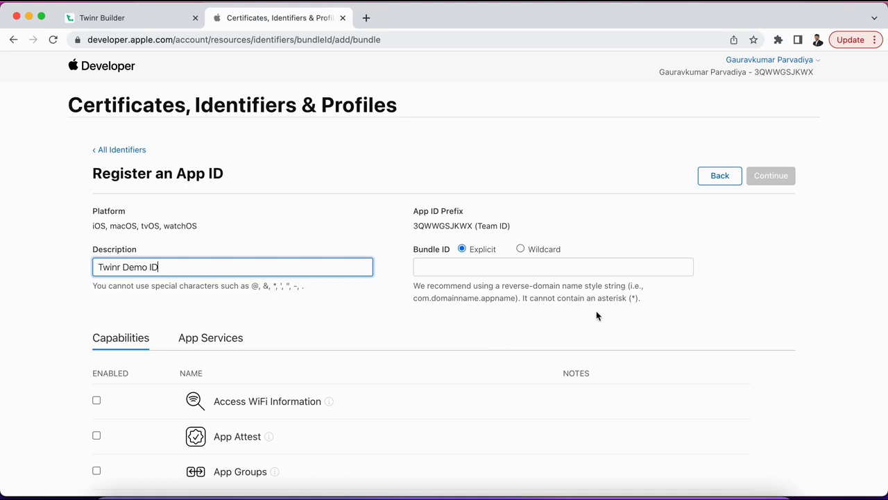
pyautogui.click(414, 301)
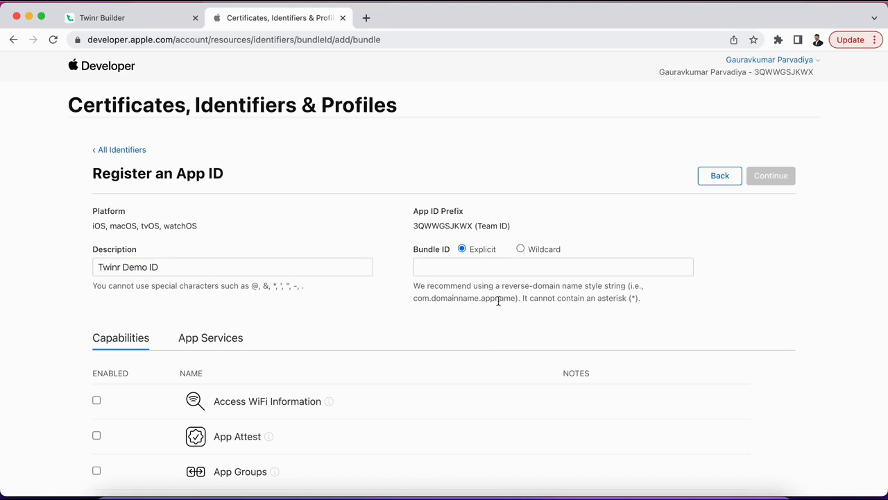
# Set the explicit bundle ID to com.twinr.
pyautogui.click(479, 267)
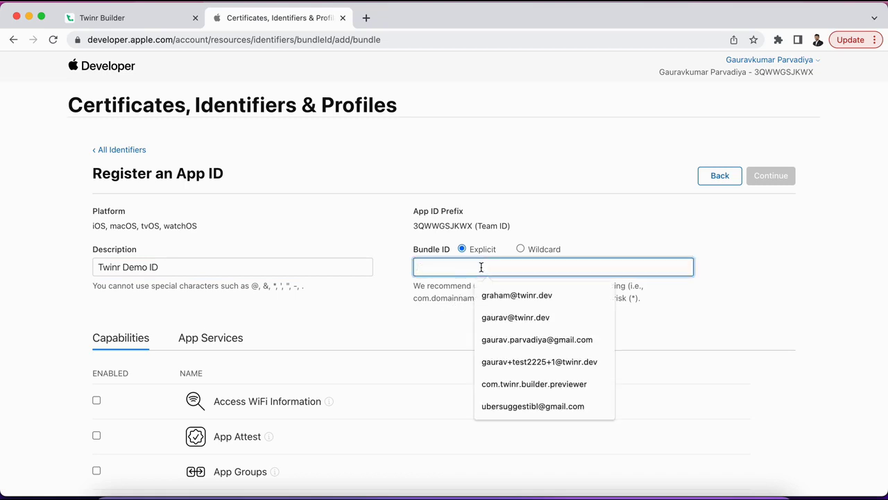
pyautogui.write('com')
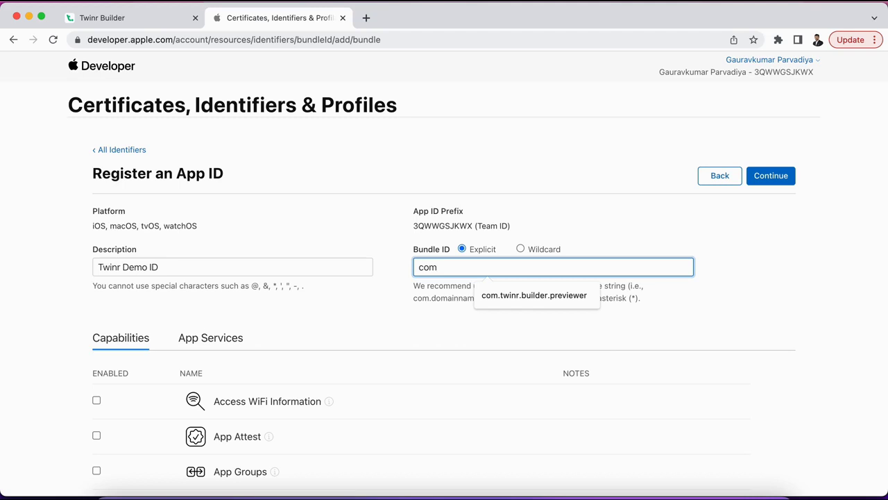
pyautogui.write('.twinr.ec')
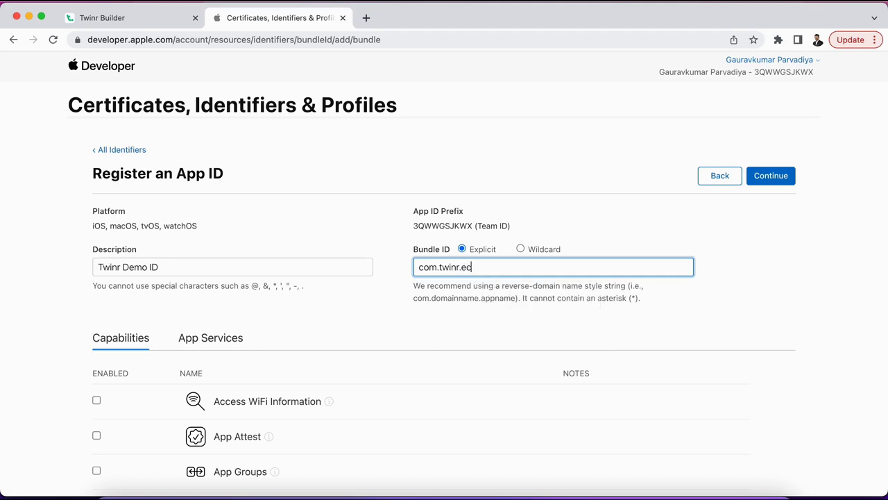
pyautogui.write('ommercely')
pyautogui.moveTo(439, 267); pyautogui.dragTo(528, 267)
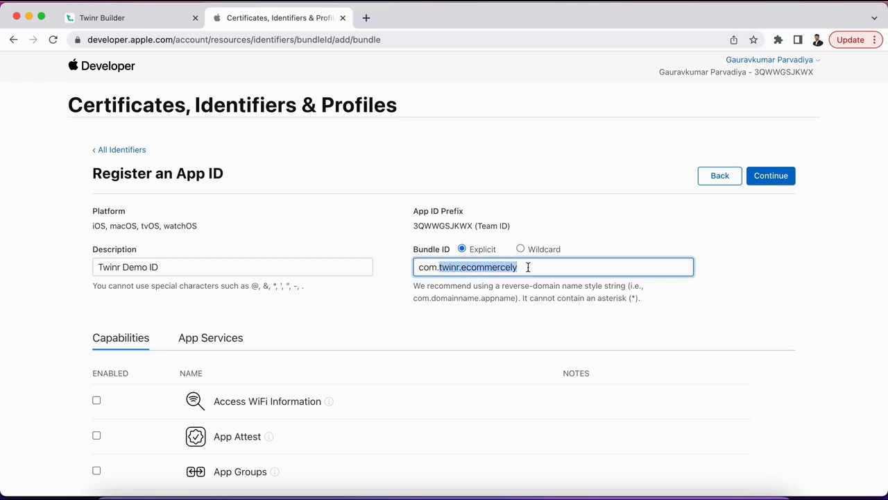
pyautogui.press('BackSpace')
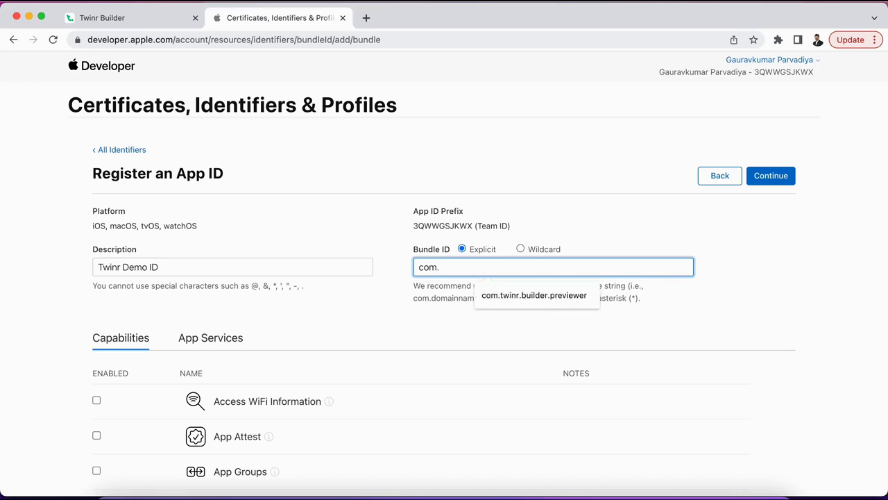
pyautogui.write('twinr')
pyautogui.click(478, 317)
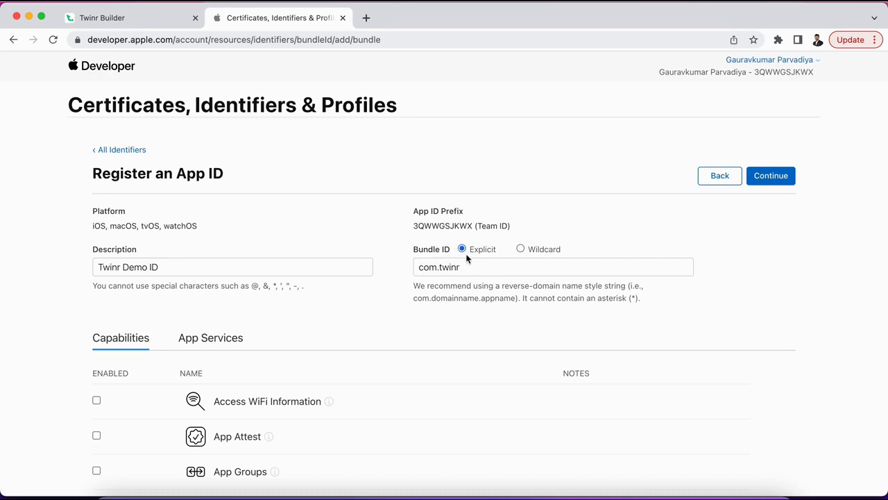
# Tick the Push Notifications checkbox in the Capabilities list.
pyautogui.scroll(-1, 470, 250)
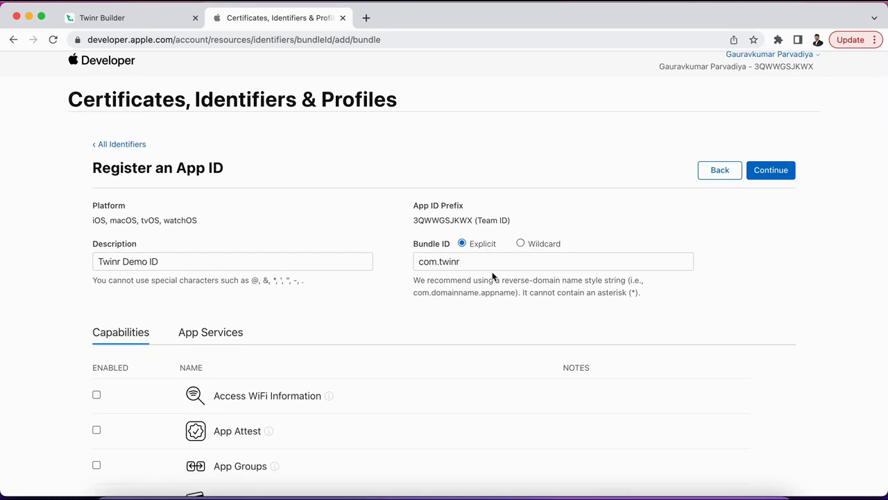
pyautogui.scroll(-2, 493, 275)
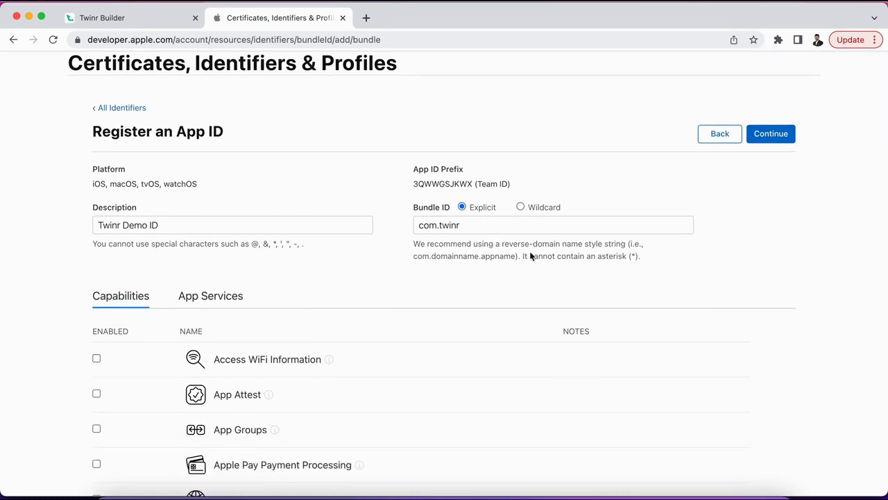
pyautogui.scroll(-4, 40, 259)
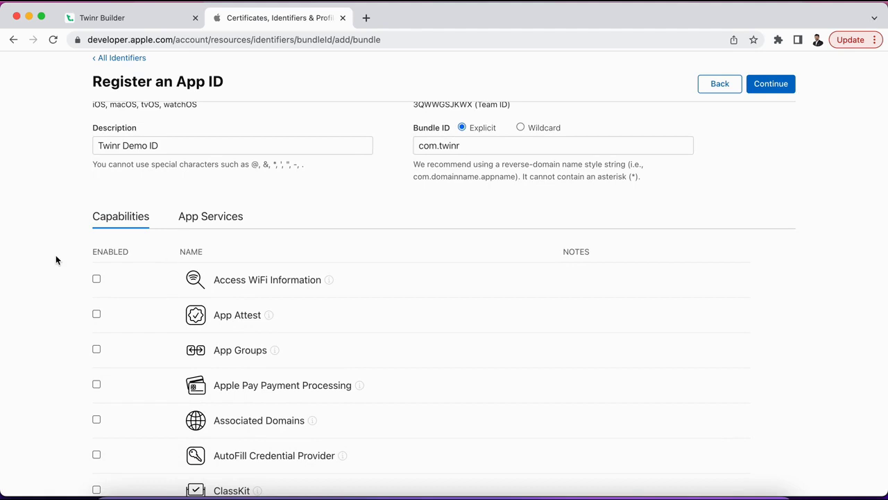
pyautogui.scroll(-20, 56, 260)
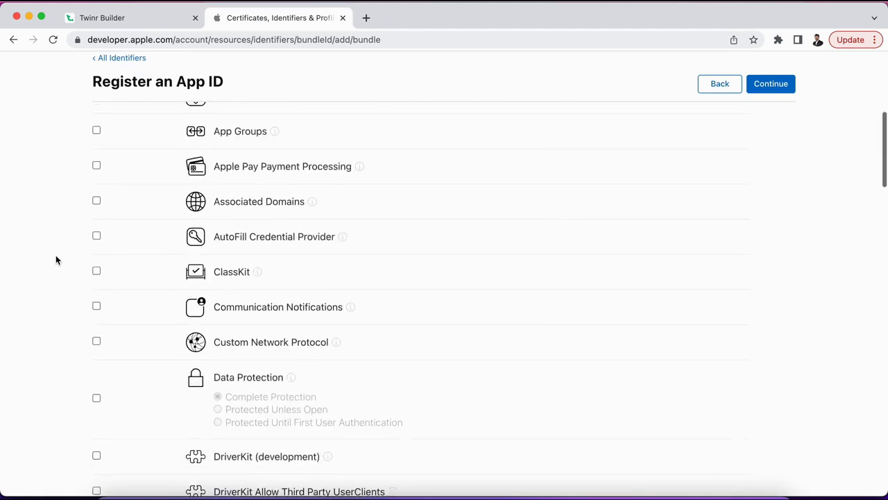
pyautogui.scroll(-20, 56, 261)
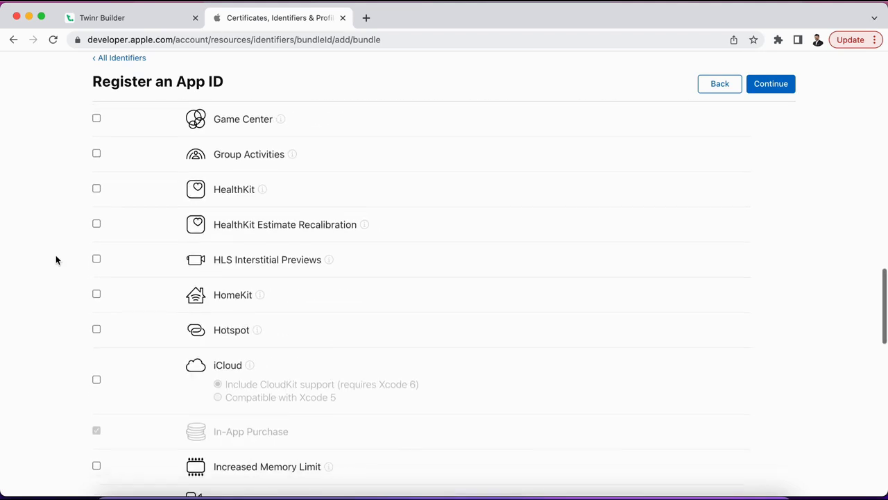
pyautogui.scroll(-8, 56, 261)
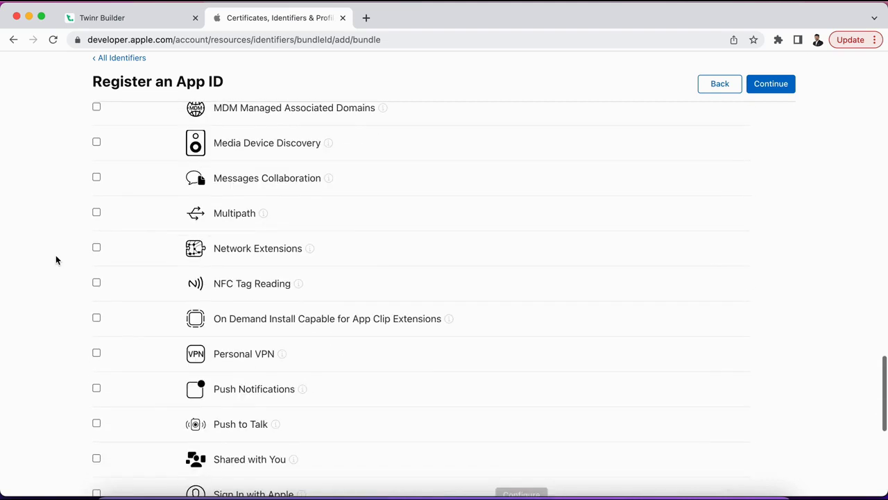
pyautogui.click(97, 281)
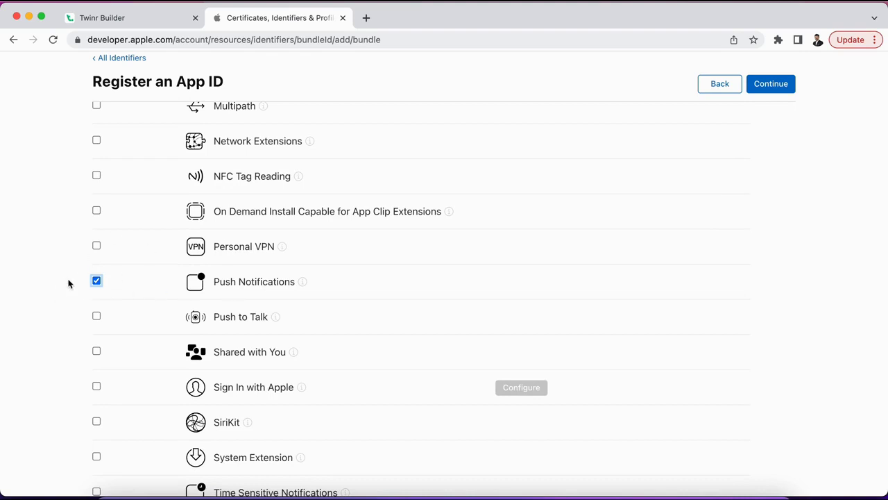
pyautogui.scroll(20, 69, 284)
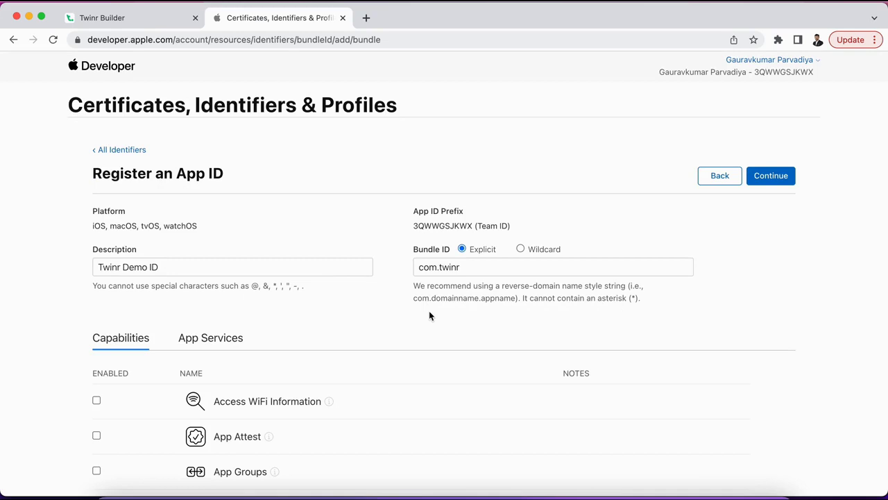
# Review and register the Twinr Demo ID App ID, then copy its com.twinr identifier.
pyautogui.click(770, 176)
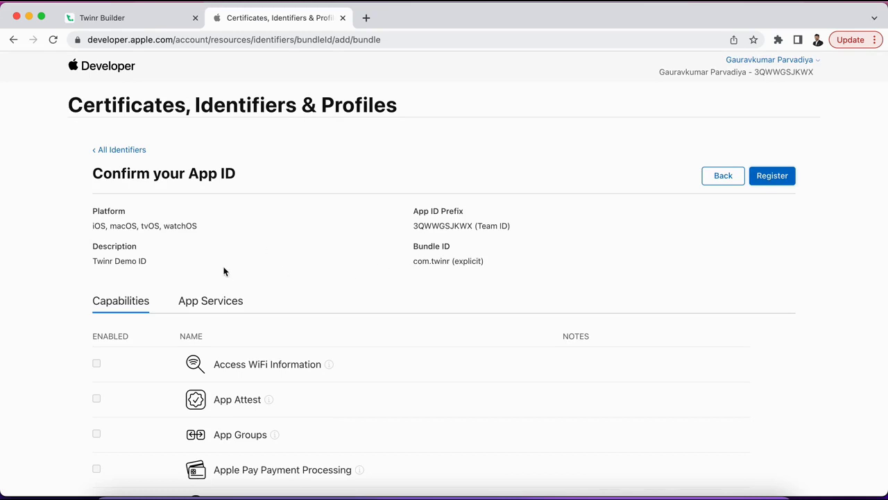
pyautogui.scroll(-20, 70, 264)
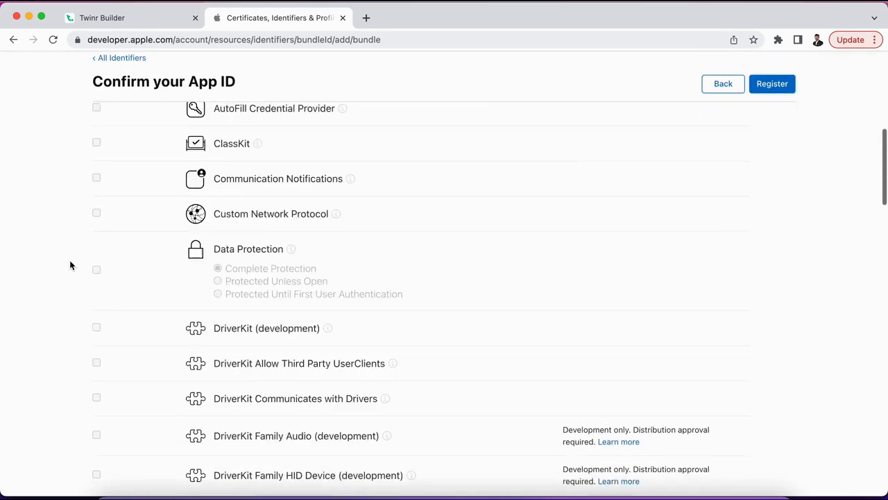
pyautogui.scroll(3, 70, 264)
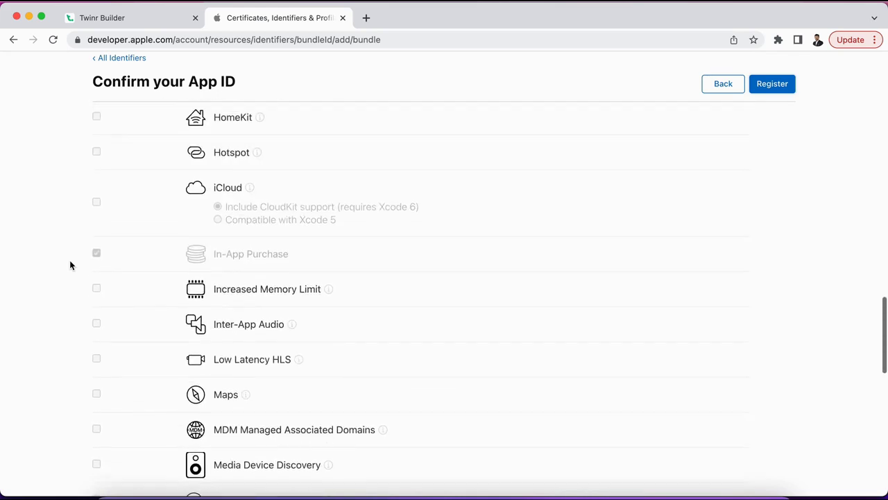
pyautogui.scroll(-1, 119, 290)
pyautogui.scroll(-10, 119, 290)
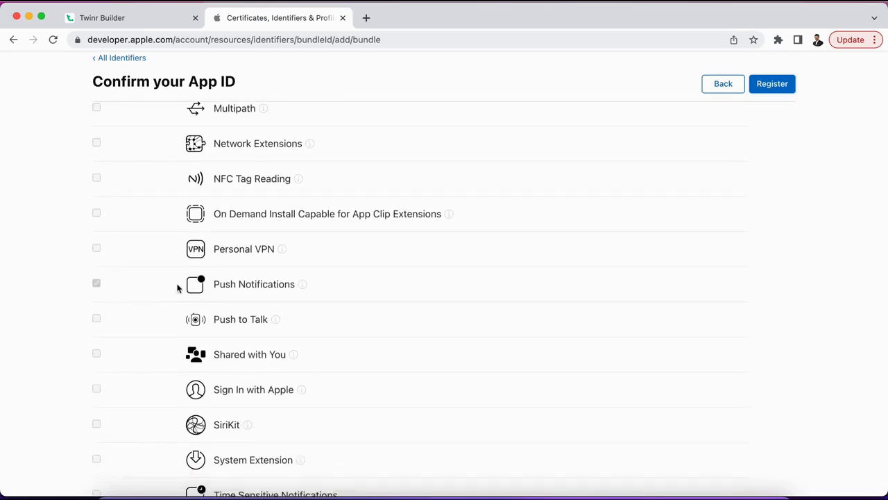
pyautogui.scroll(-4, 257, 287)
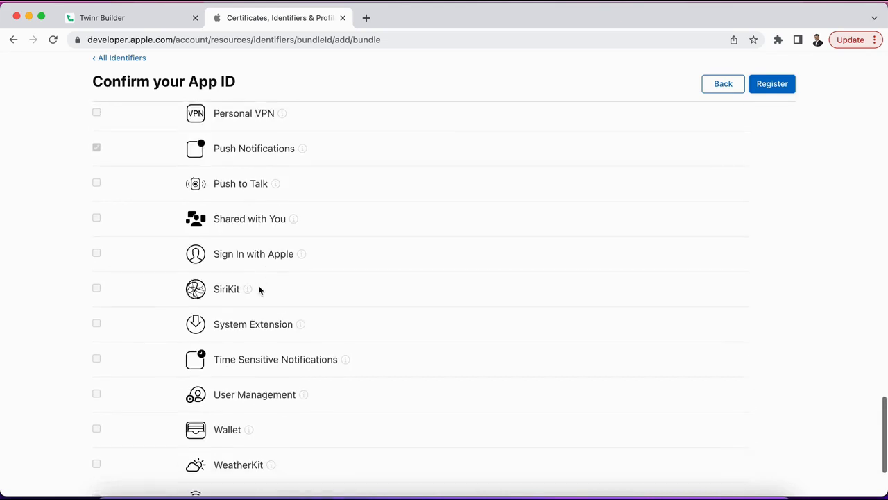
pyautogui.click(772, 86)
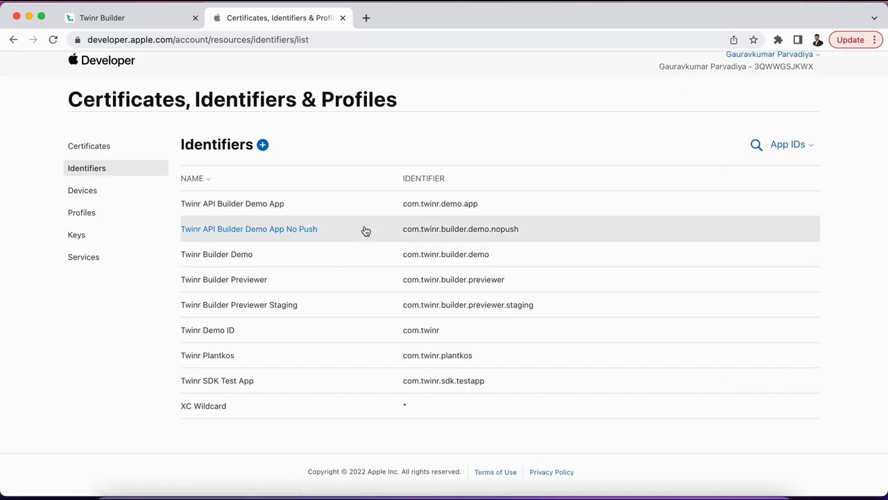
pyautogui.moveTo(401, 333); pyautogui.dragTo(452, 333)
pyautogui.press('super+c')
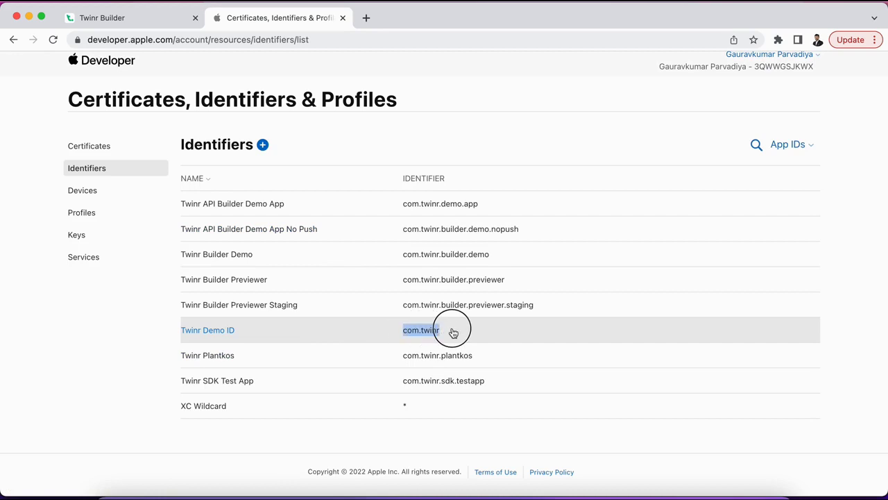
pyautogui.click(452, 331)
# Paste com.twinr into Twinr Builder's iOS Bundle ID field and update the app info.
pyautogui.click(157, 25)
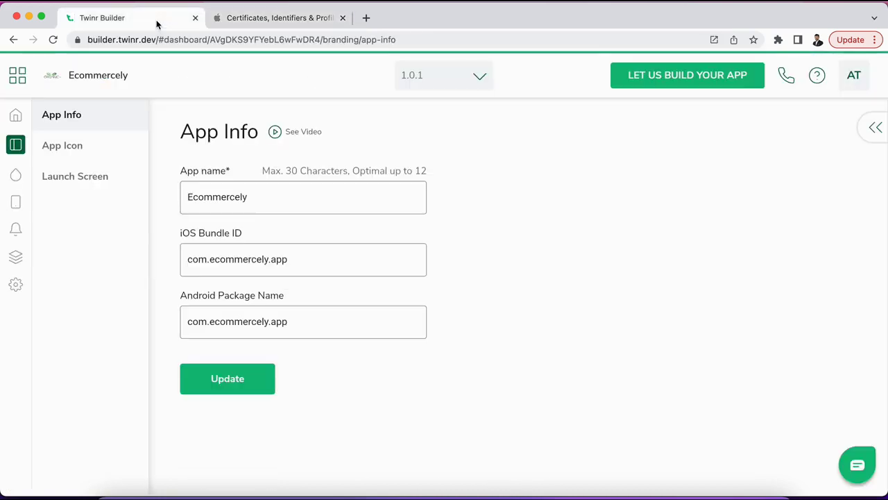
pyautogui.tripleClick(301, 258)
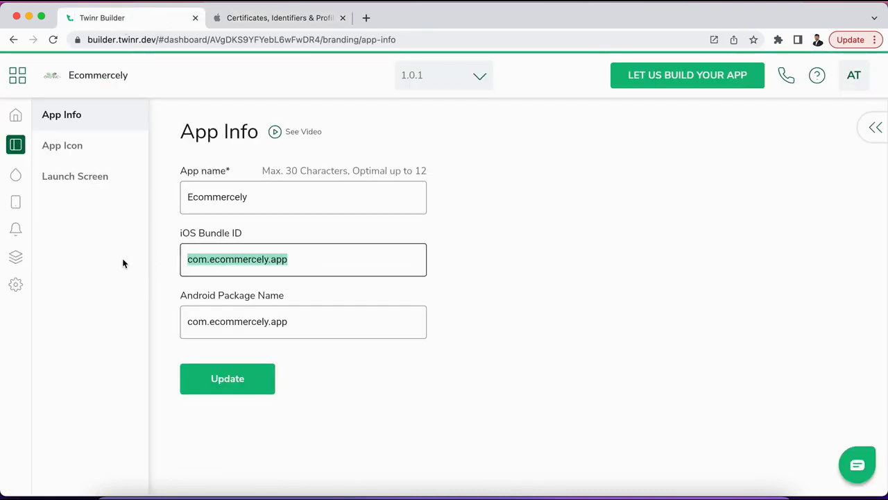
pyautogui.press('super+v')
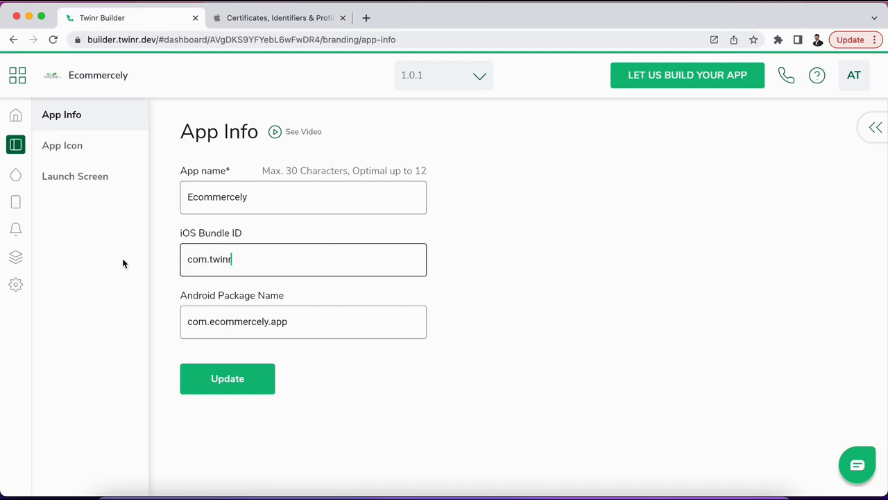
pyautogui.click(209, 378)
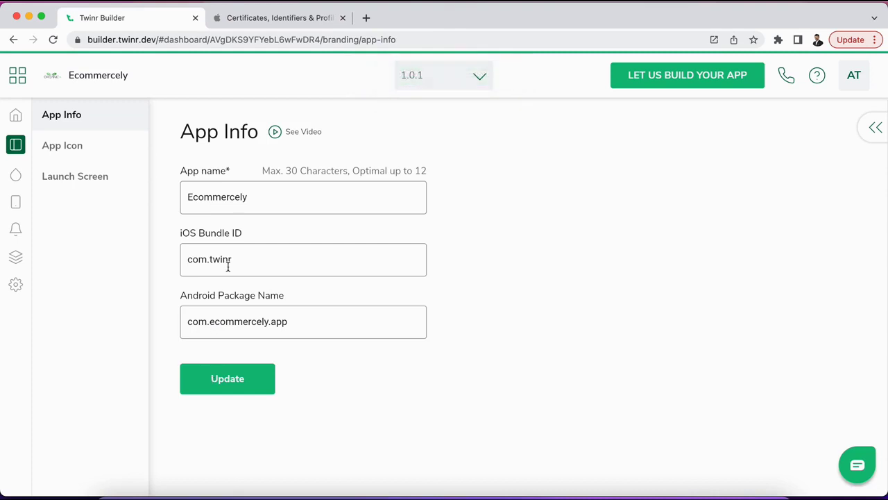
pyautogui.moveTo(234, 260); pyautogui.dragTo(175, 265)
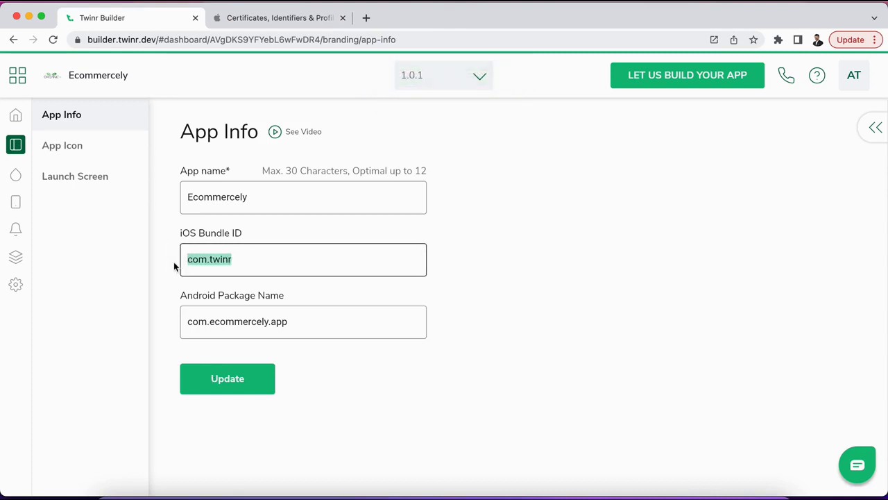